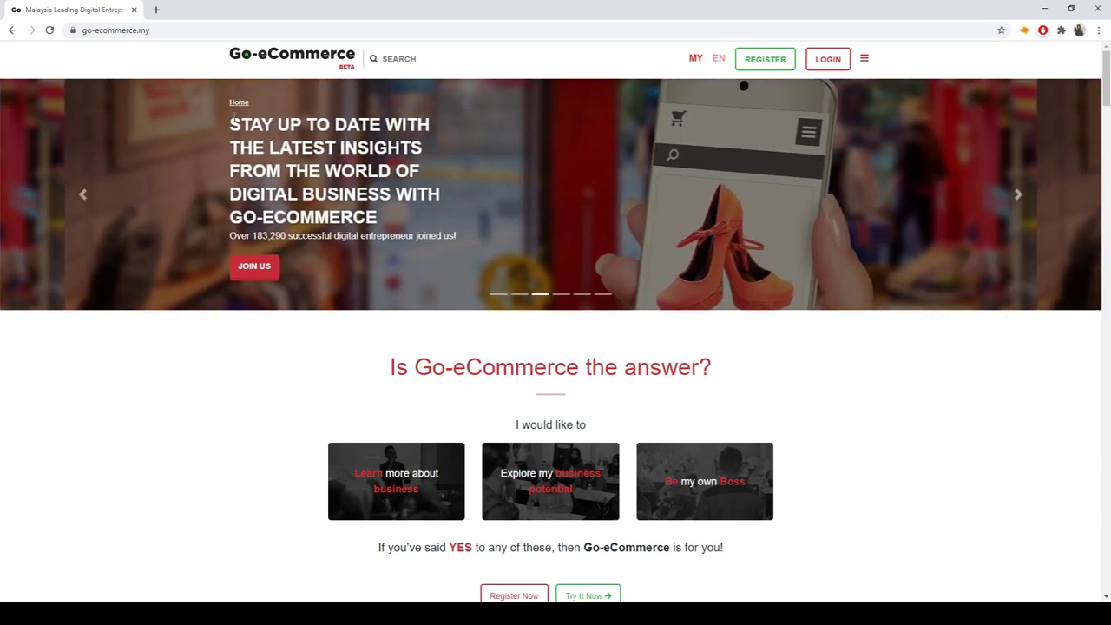
Step: Open the new account registration form on go-ecommerce.my and choose New Identity Card No. as the identification type
left_click(70, 31)
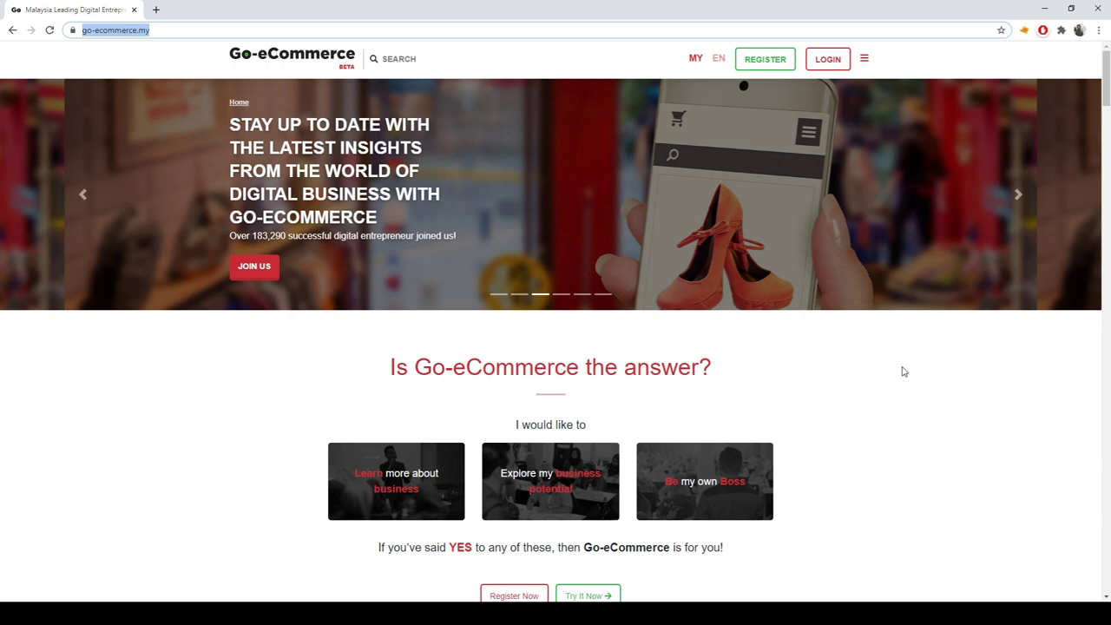
left_click(766, 61)
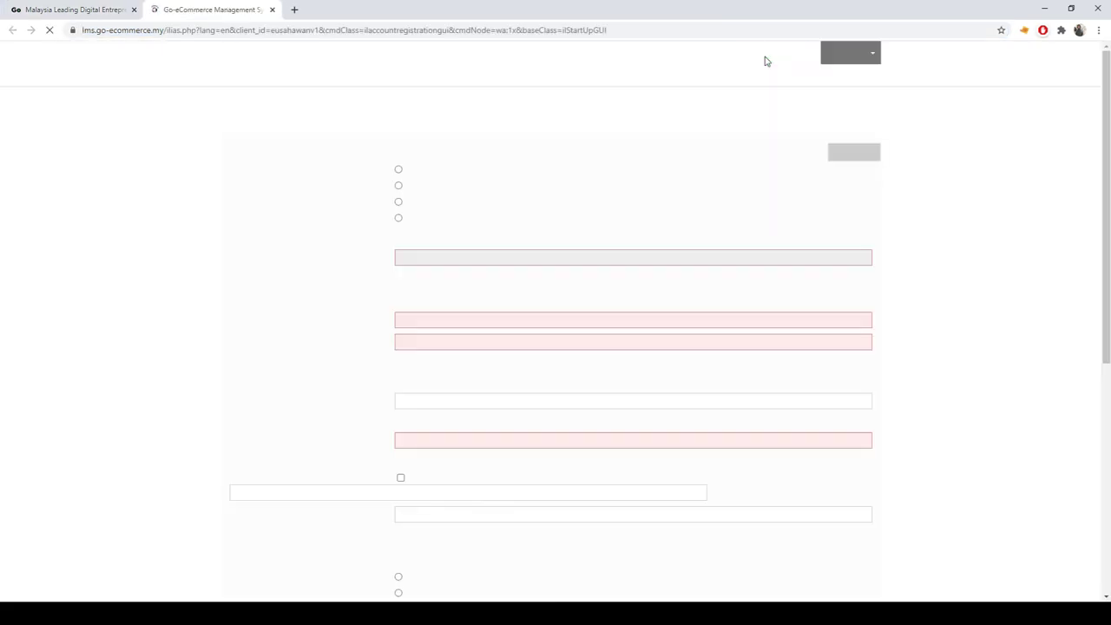
left_click(399, 170)
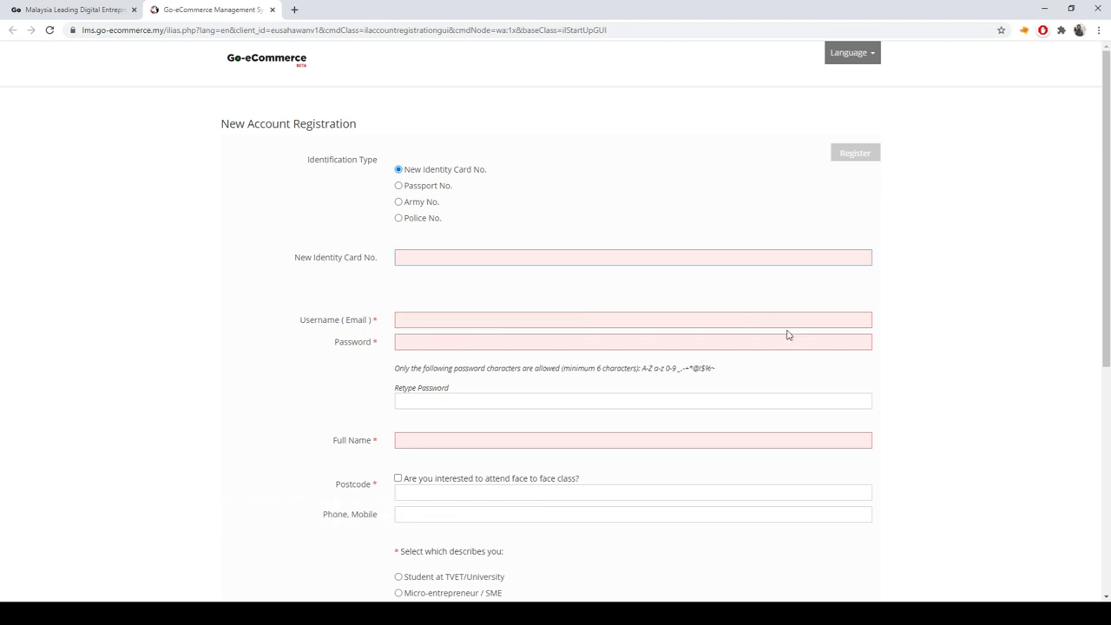
Step: Mark interest in attending face to face classes in the registration form
scroll(863, 334, "down", 1)
scroll(777, 313, "down", 1)
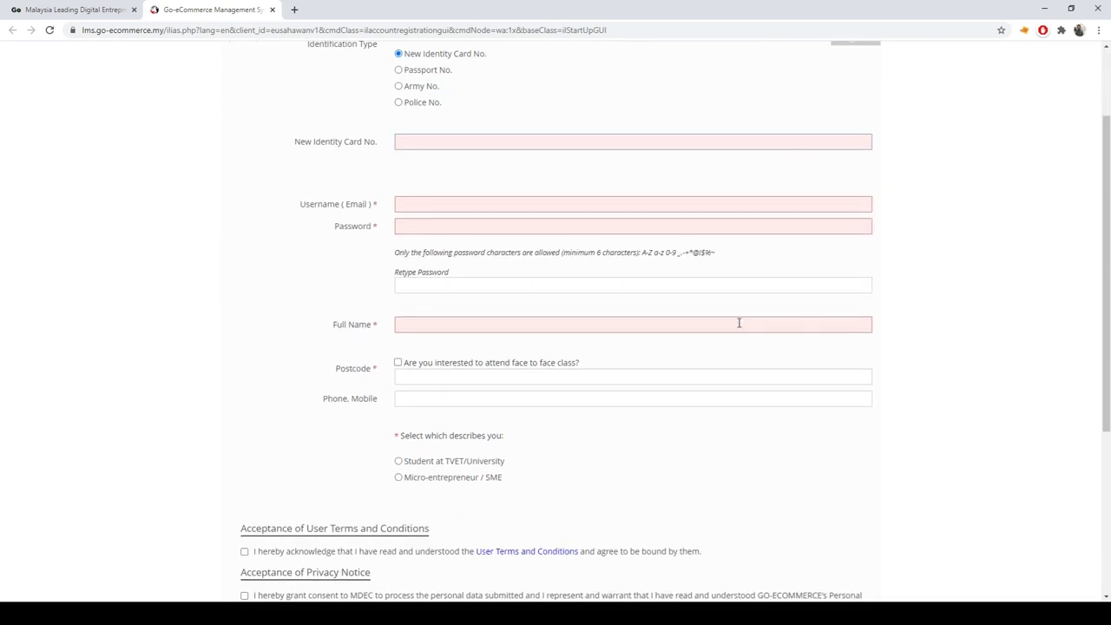
scroll(739, 323, "down", 1)
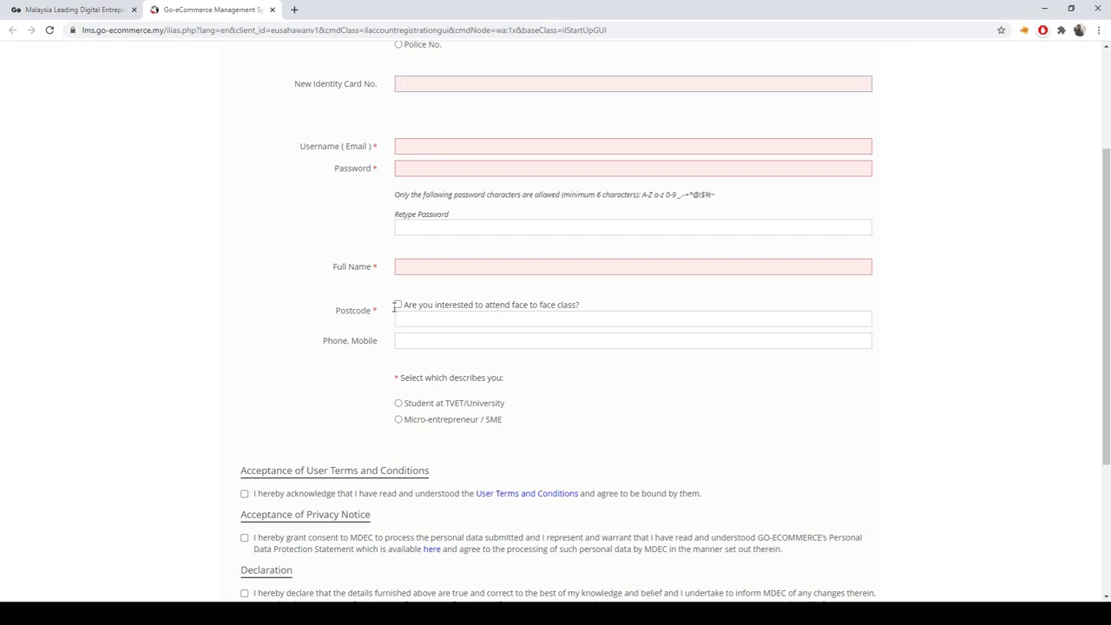
left_click(396, 306)
scroll(676, 384, "down", 1)
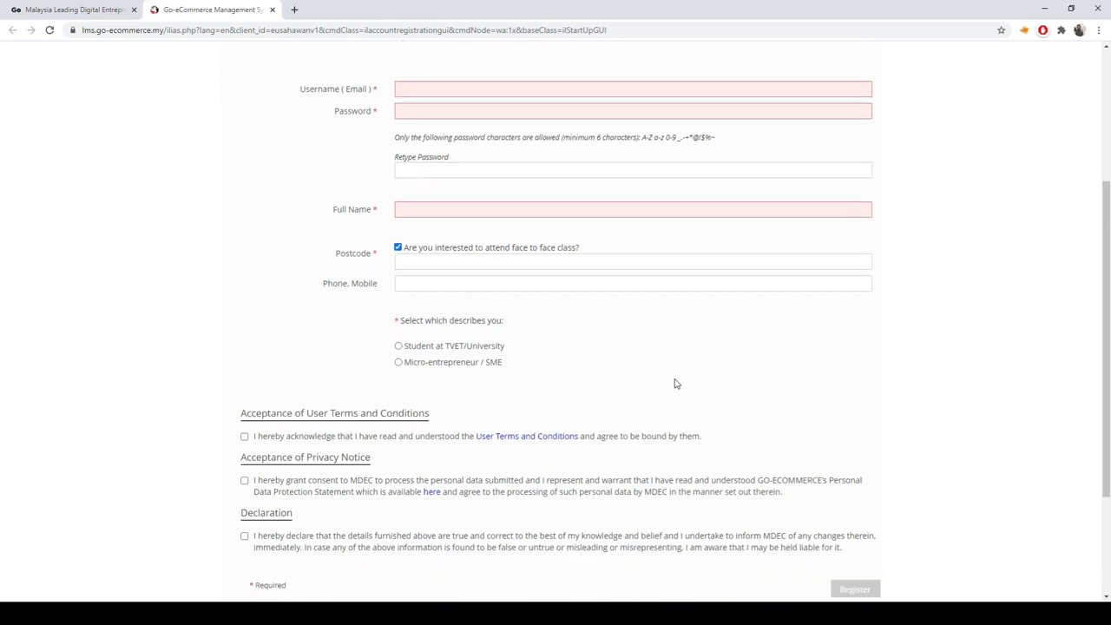
Step: Select Student at TVET/University as the description and accept the user terms, privacy notice and declaration
scroll(686, 369, "down", 2)
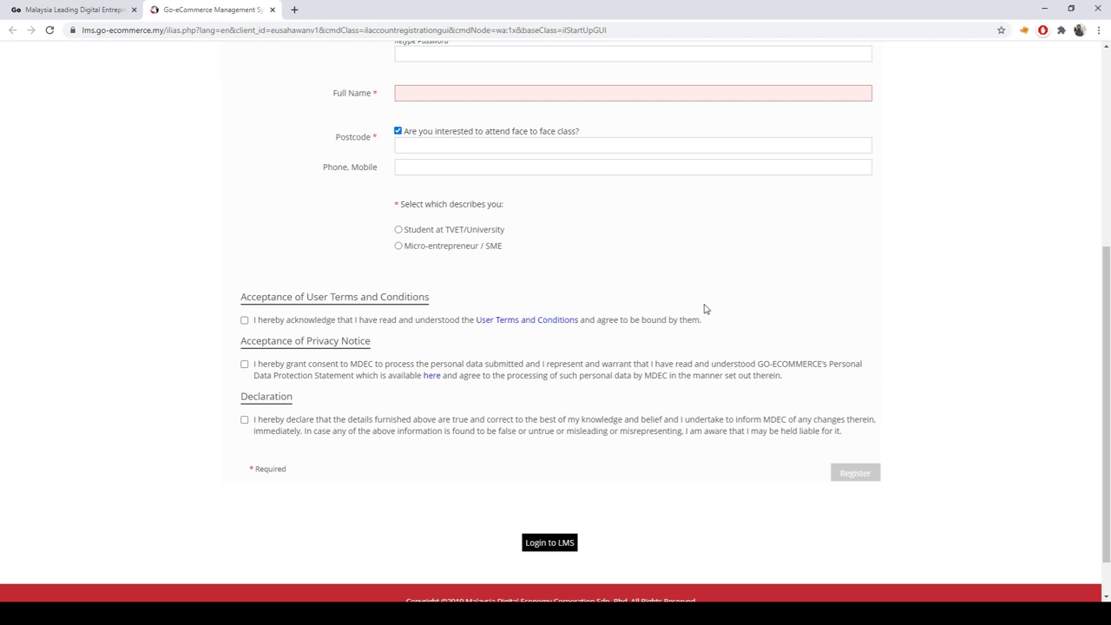
left_click(399, 230)
left_click(245, 321)
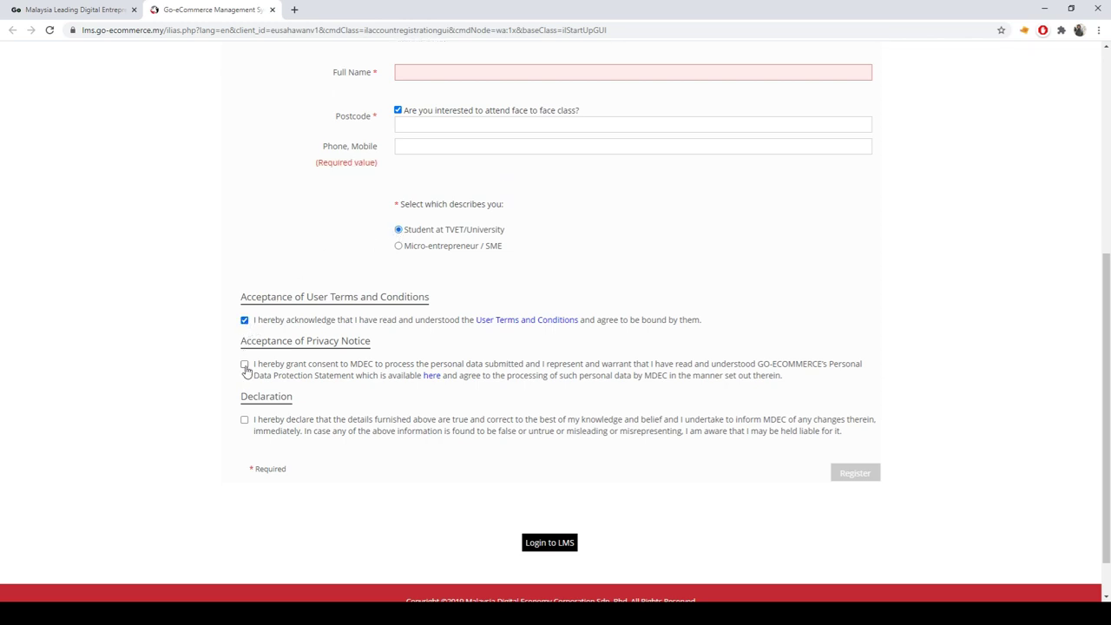
left_click(244, 365)
left_click(244, 420)
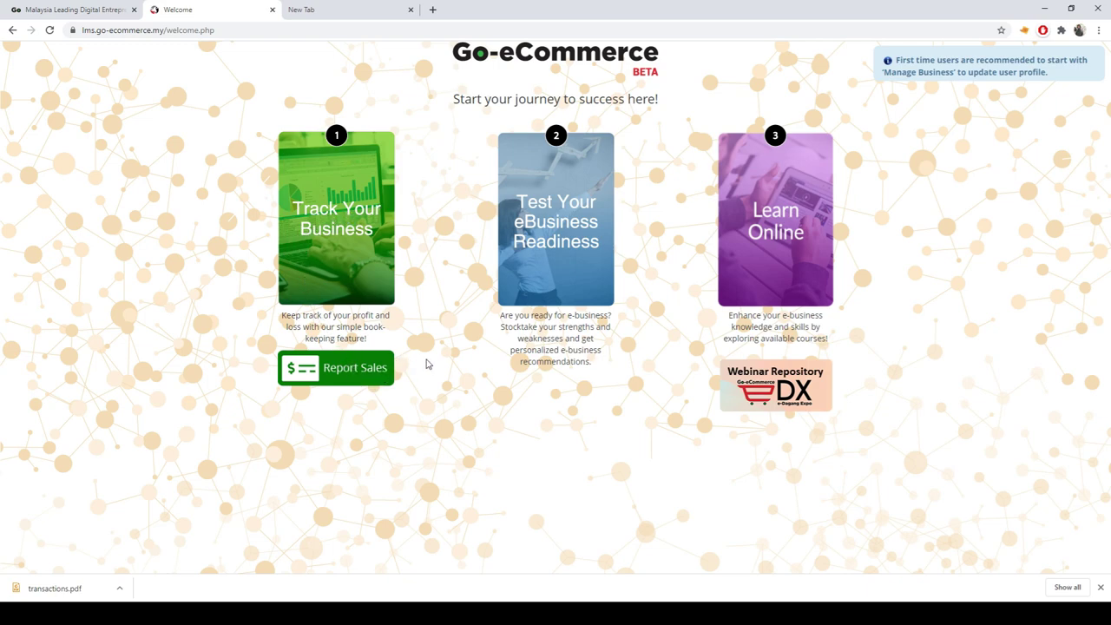
Step: Open Track Your Business and examine the performance overview and the sections for adding sales and expenses
left_click(385, 236)
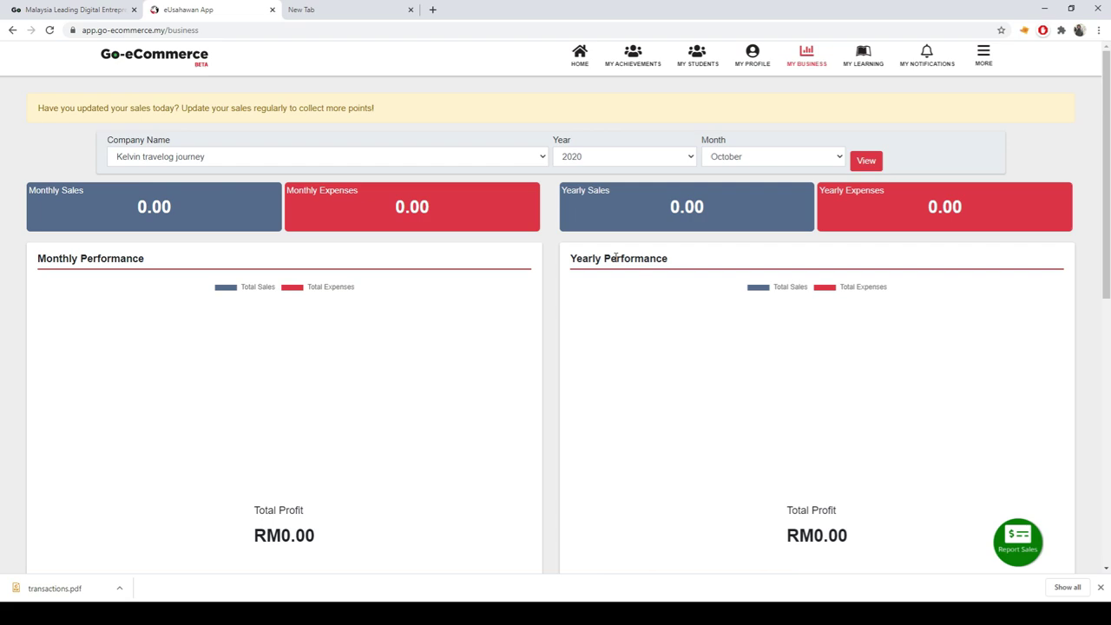
scroll(636, 267, "down", 1)
scroll(636, 267, "down", 5)
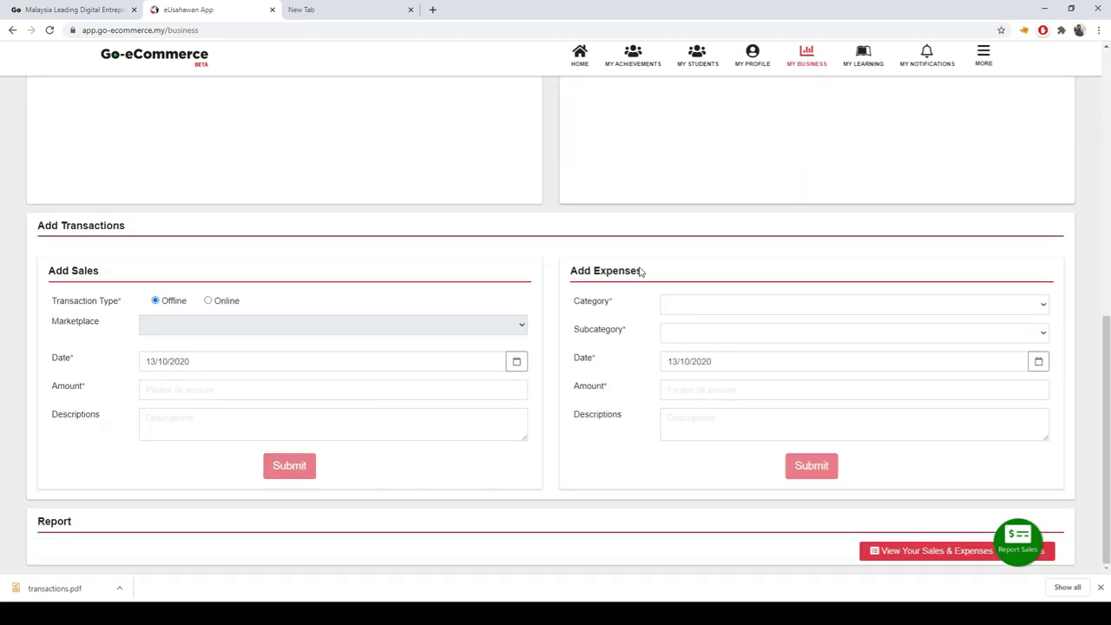
scroll(639, 268, "up", 4)
scroll(639, 267, "up", 3)
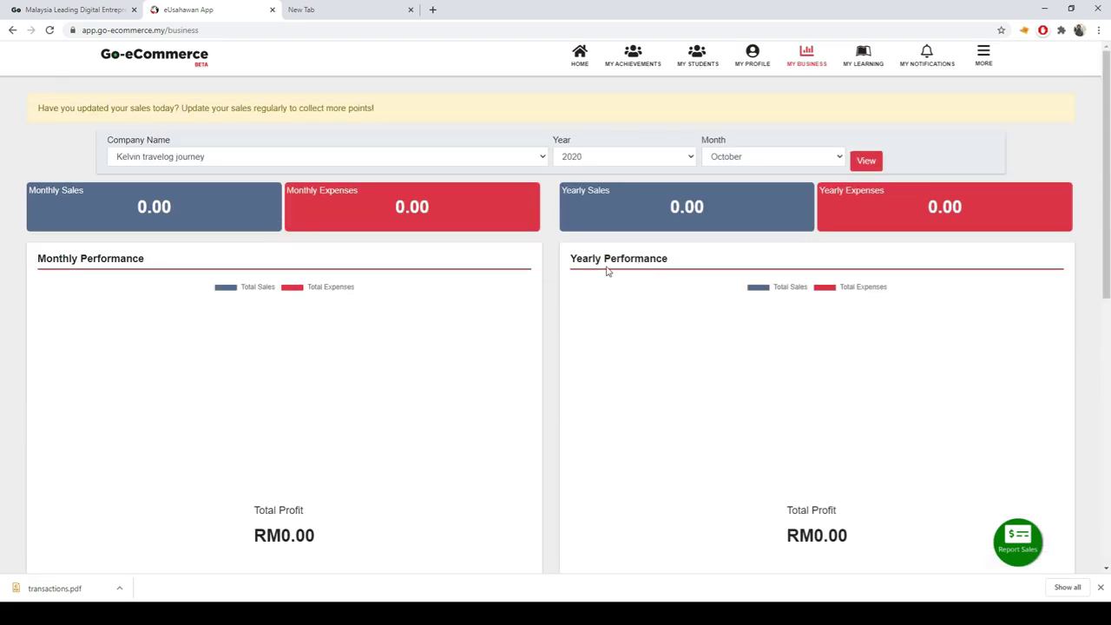
Step: Open the business profile for editing and choose PLT as the type of business
left_click(755, 59)
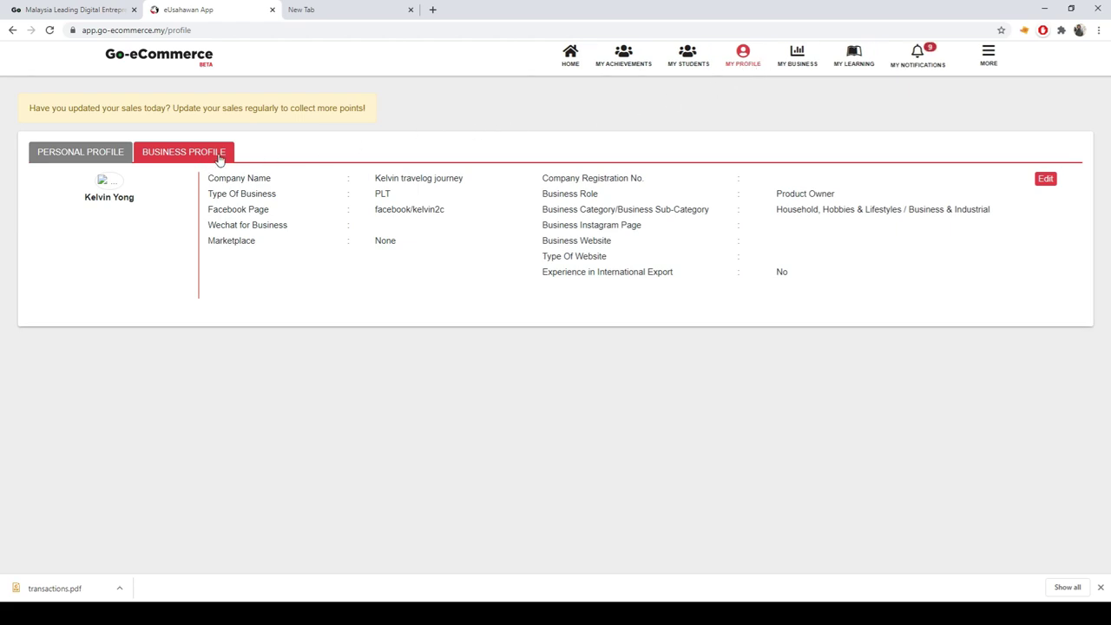
left_click(1049, 180)
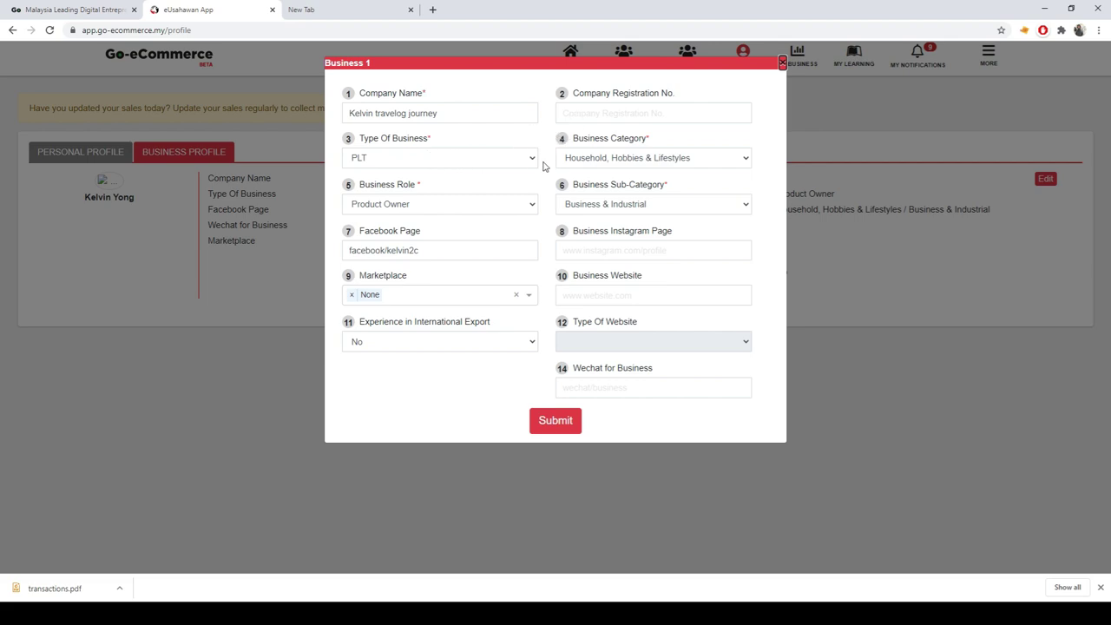
left_click(513, 177)
left_click(499, 189)
left_click(519, 158)
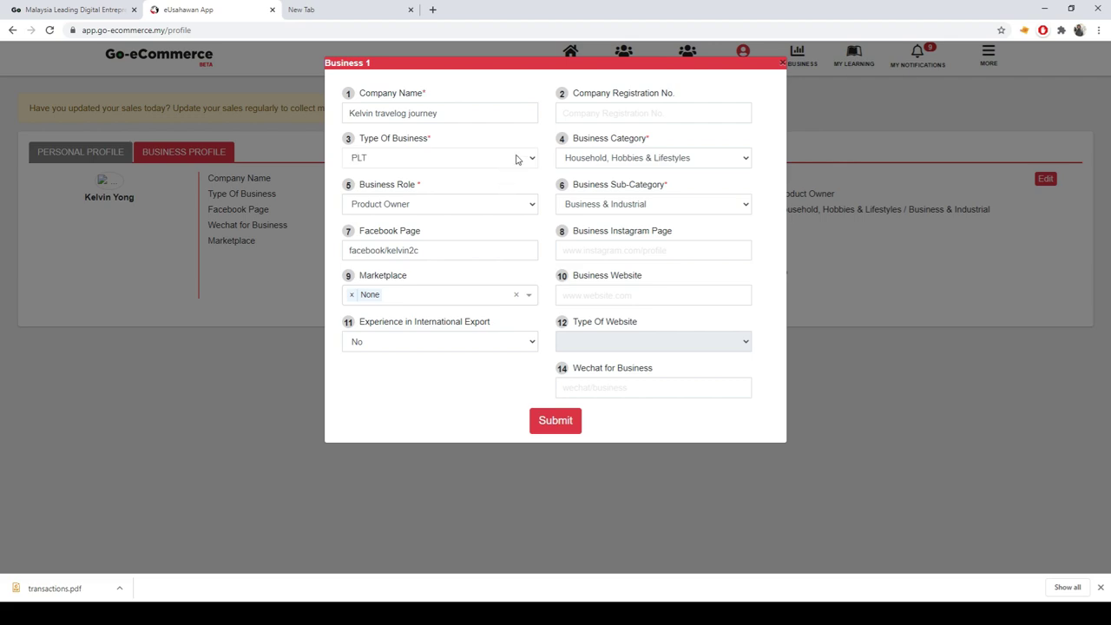
left_click(489, 199)
left_click(487, 192)
Step: Set the business category to Food & Beverages
left_click(679, 201)
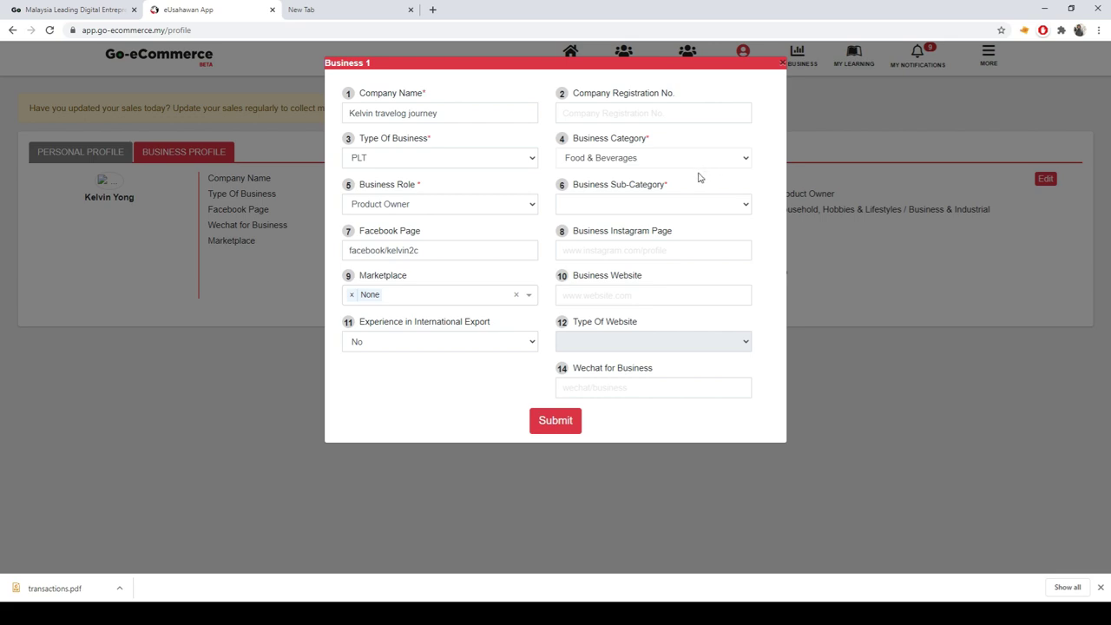
key("e")
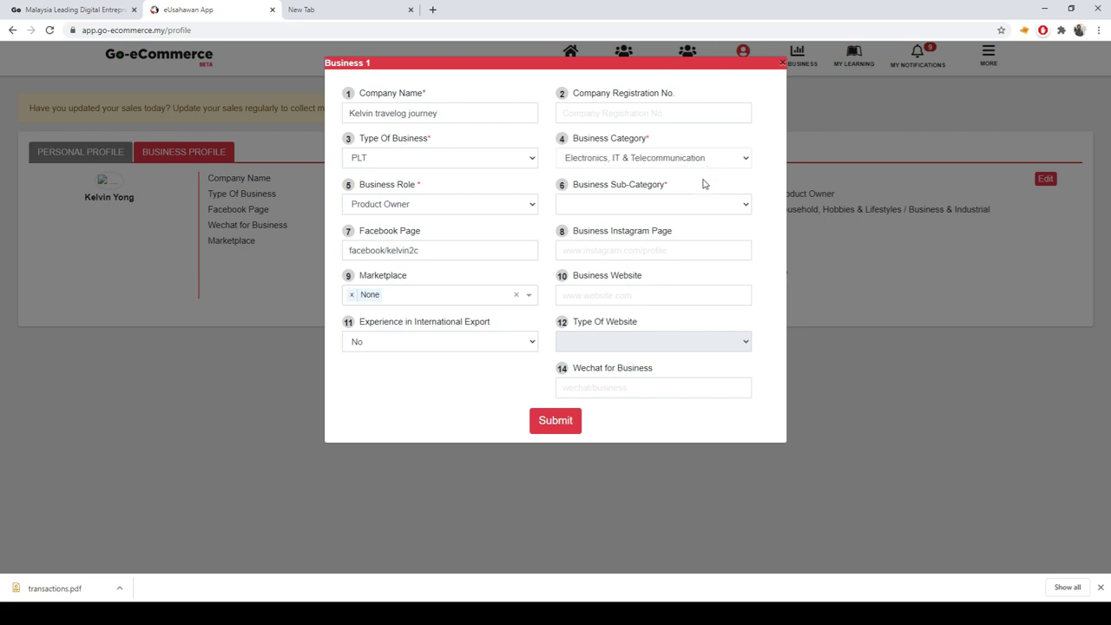
key("s")
key("f")
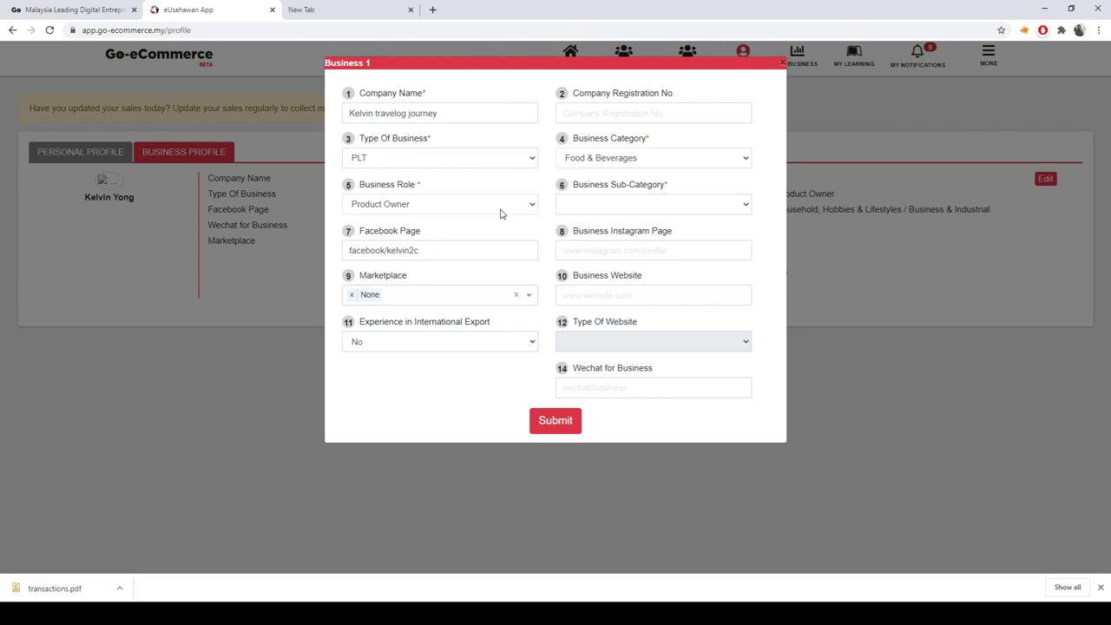
Step: Set the business sub-category to Food & Beverages, keep Product Owner as the business role, and submit the business profile
left_click(460, 238)
key("Down")
key("Down")
key("Down")
key("Down")
left_click(656, 252)
left_click(668, 387)
left_click(556, 421)
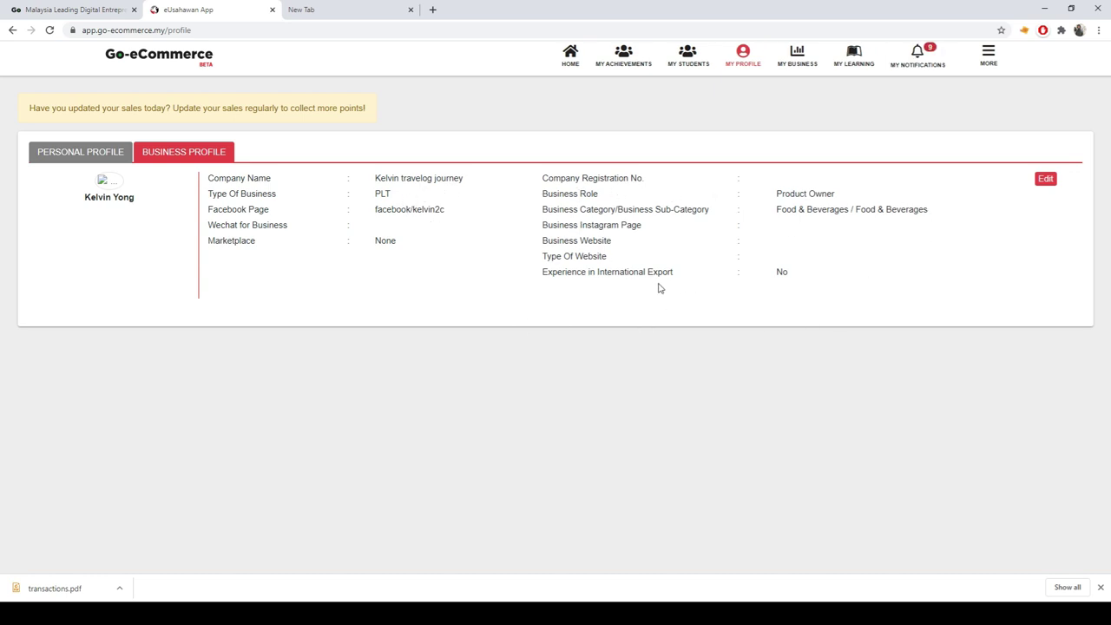
Step: Switch from the business profile to the personal profile
left_click(121, 157)
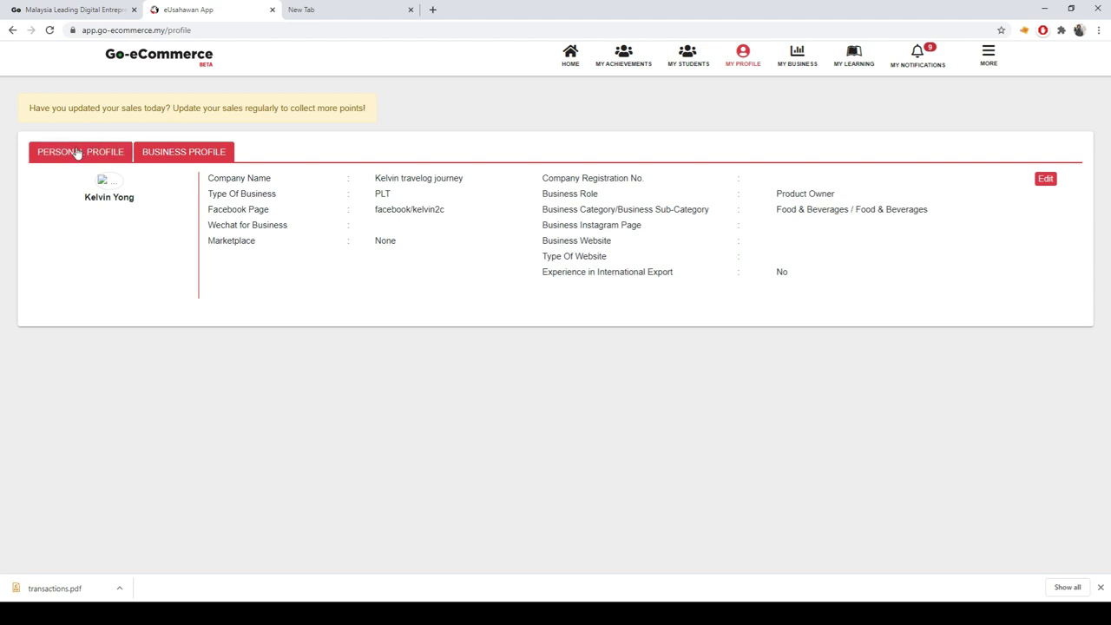